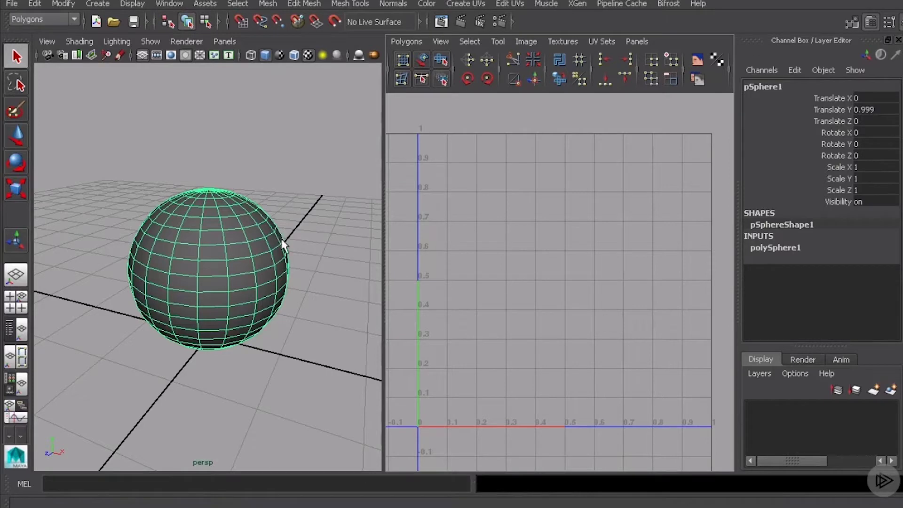
Apply a spherical UV mapping to the sphere with projection inserted before deformers and no new UV set.
alt+drag(353, 257, 255, 264)
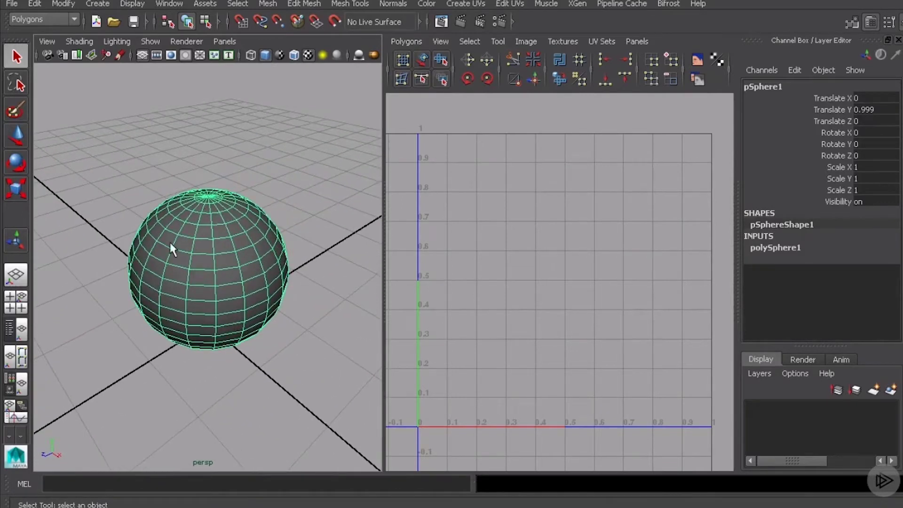
alt+right_drag(181, 298, 205, 282)
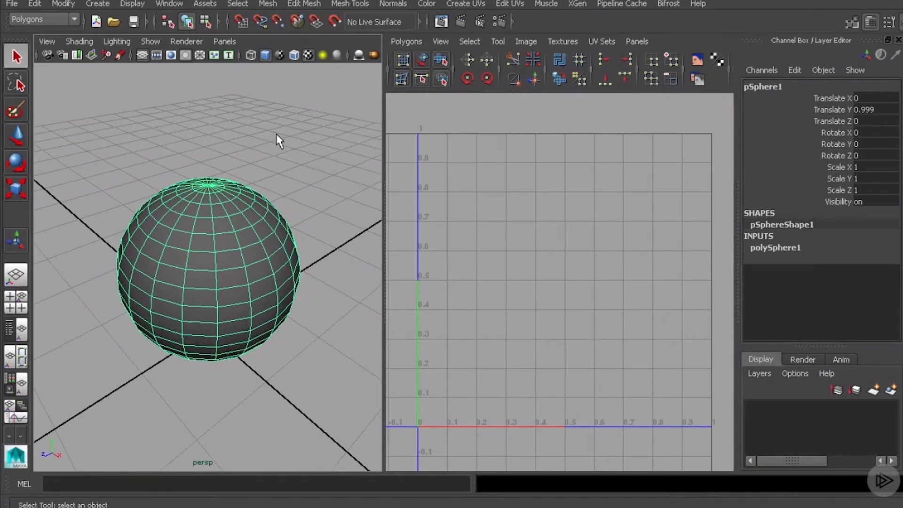
click(452, 4)
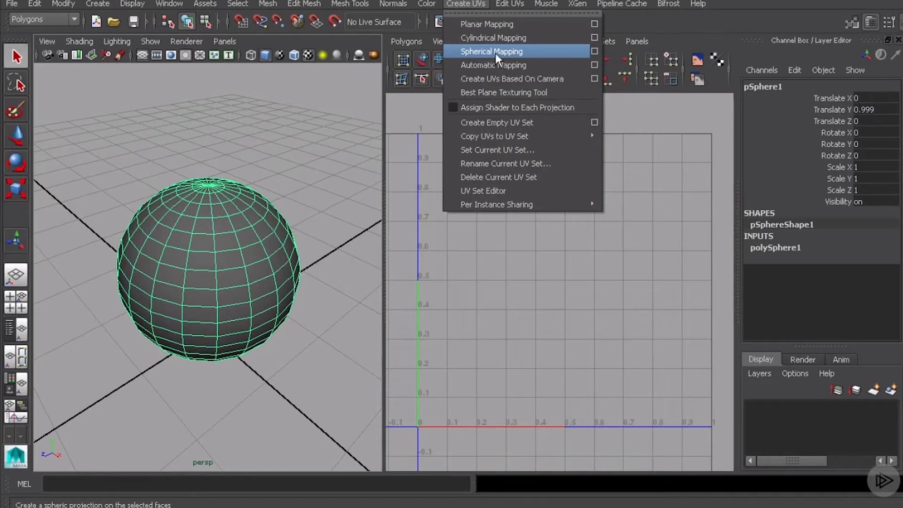
click(594, 52)
drag(588, 109, 581, 106)
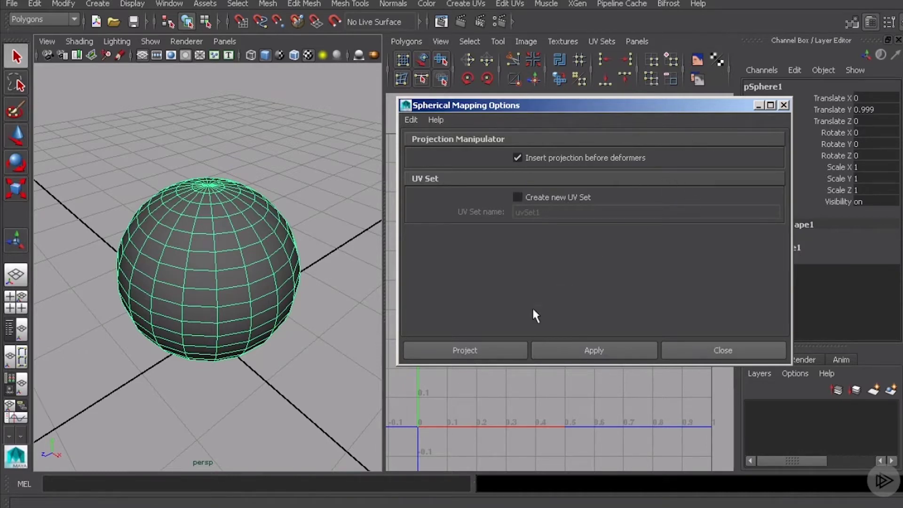
click(478, 351)
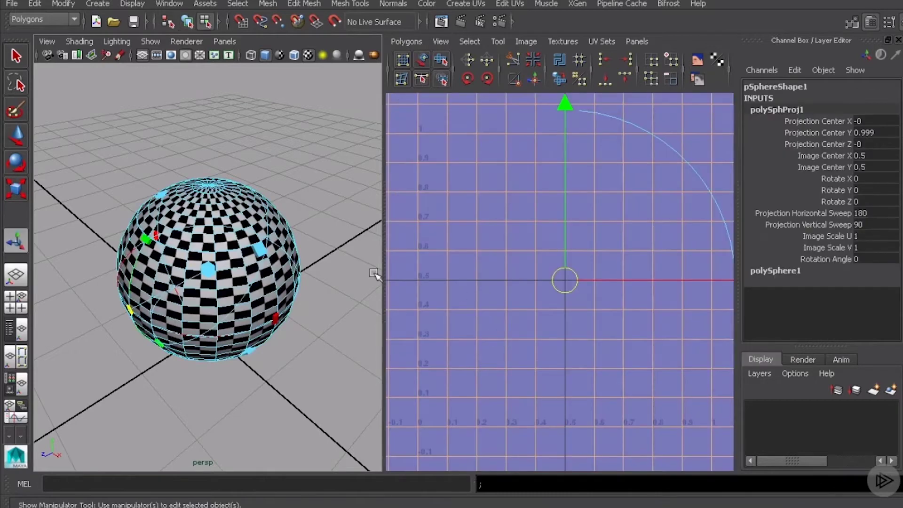
scroll(518, 221, down, 5)
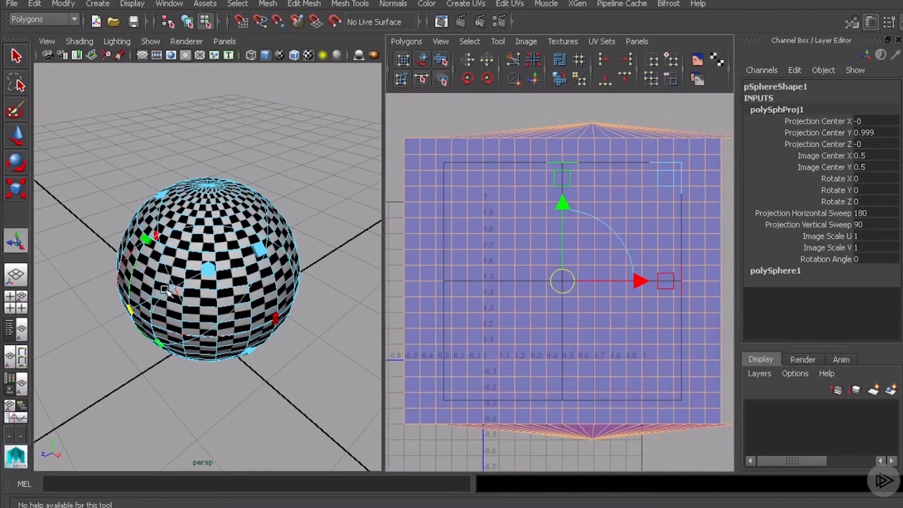
Enlarge the spherical projection manipulator uniformly from its centre so its handles sit outside the sphere's surface.
alt+drag(207, 264, 110, 249)
alt+right_drag(124, 249, 186, 252)
alt+middle_drag(186, 253, 199, 253)
mouse_move(198, 253)
alt+mouse_down()
mouse_move(218, 250)
mouse_move(193, 265)
alt+mouse_up()
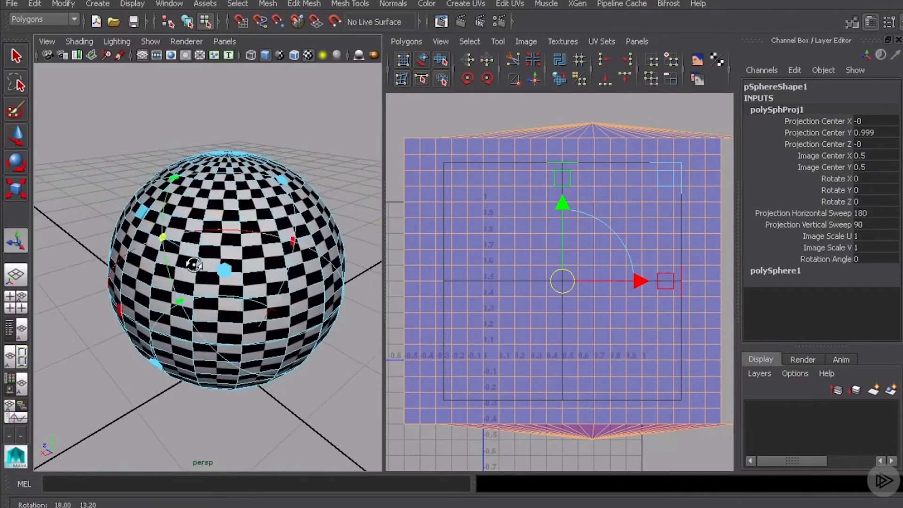
click(225, 271)
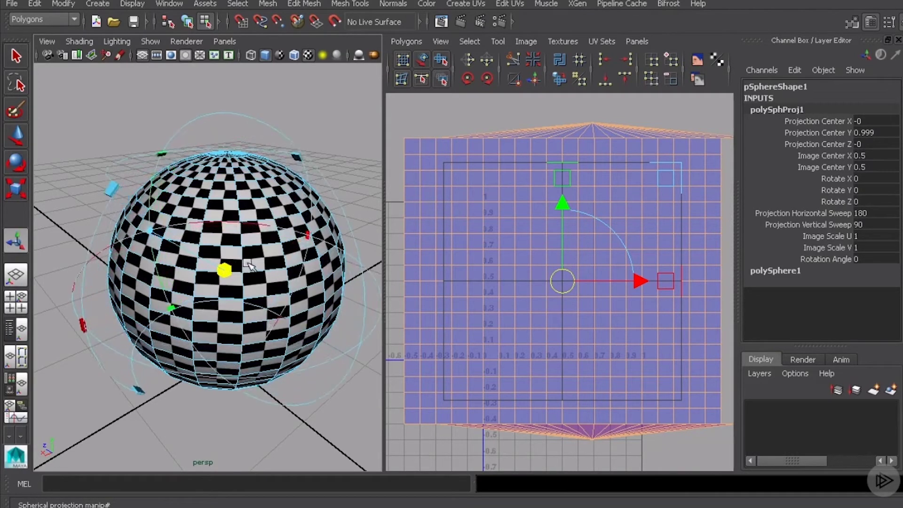
drag(249, 266, 255, 262)
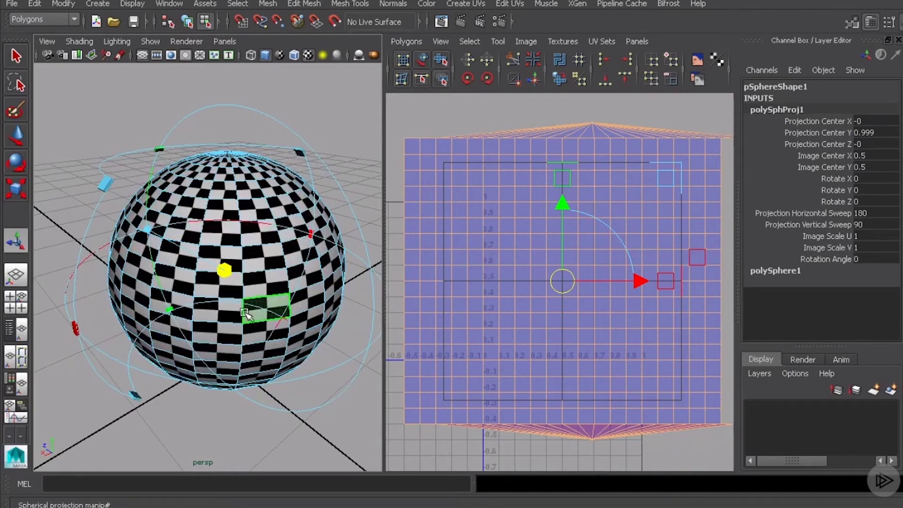
Widen the spherical projection's horizontal sweep to 360 with its manipulator so it wraps fully around the sphere.
alt+drag(246, 311, 156, 285)
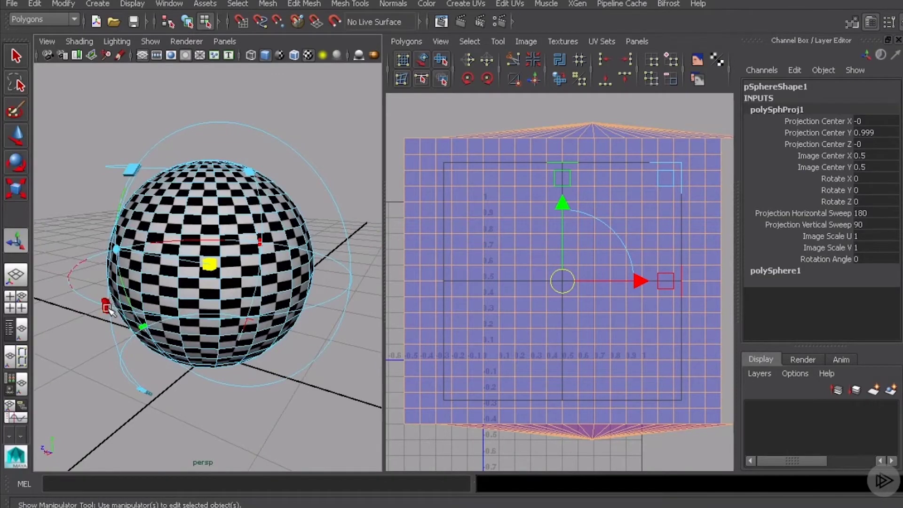
drag(110, 306, 230, 283)
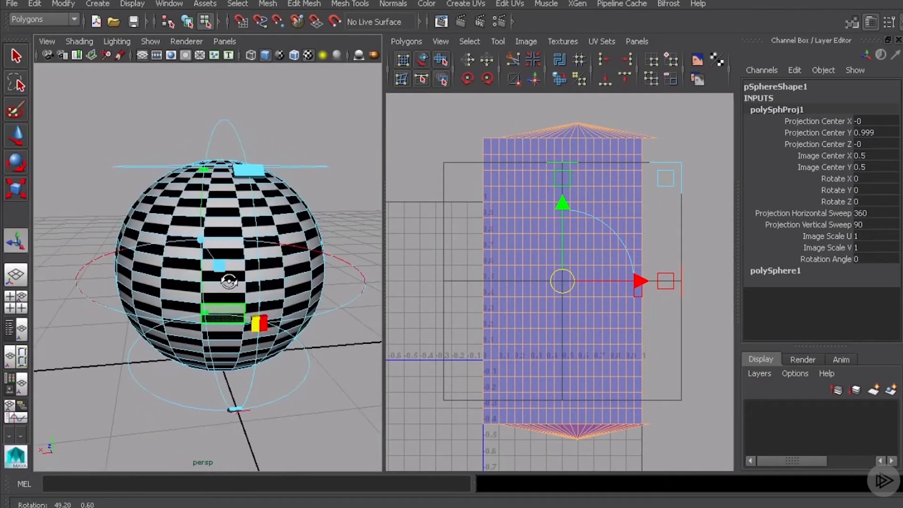
scroll(262, 264, up, 5)
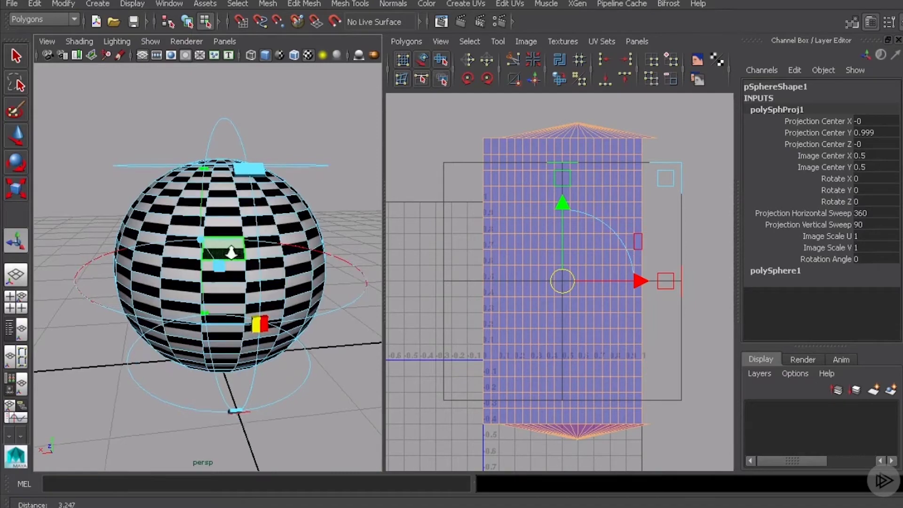
alt+drag(263, 264, 254, 210)
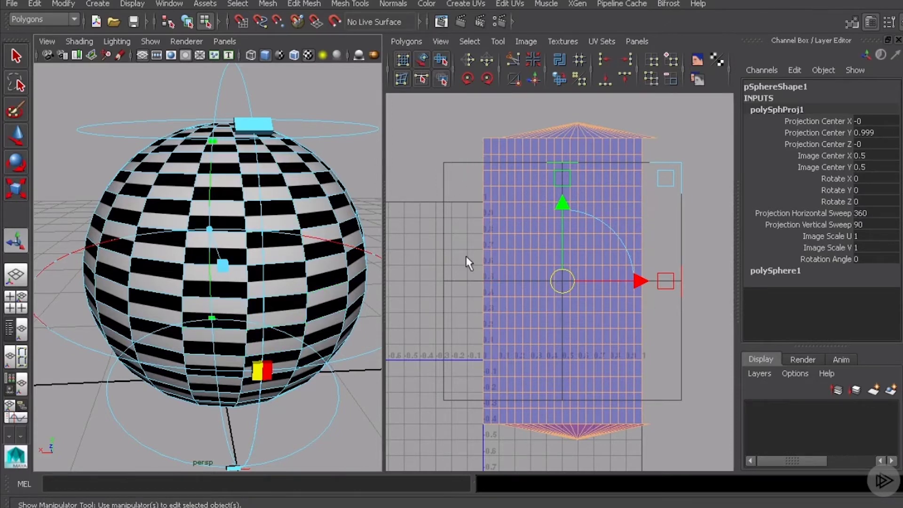
Extend the spherical projection's vertical sweep to 180 with its manipulator so it covers the sphere from pole to pole.
alt+drag(153, 241, 244, 230)
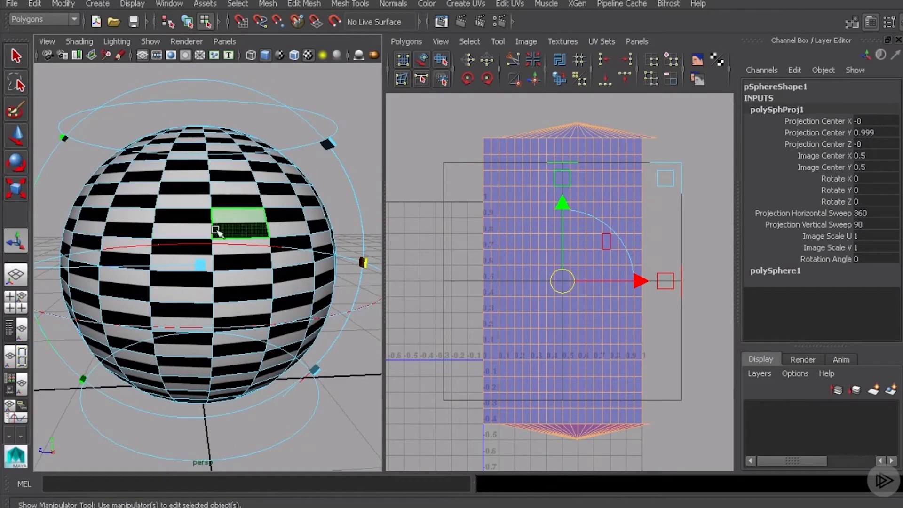
alt+drag(262, 208, 256, 224)
alt+right_drag(256, 224, 212, 218)
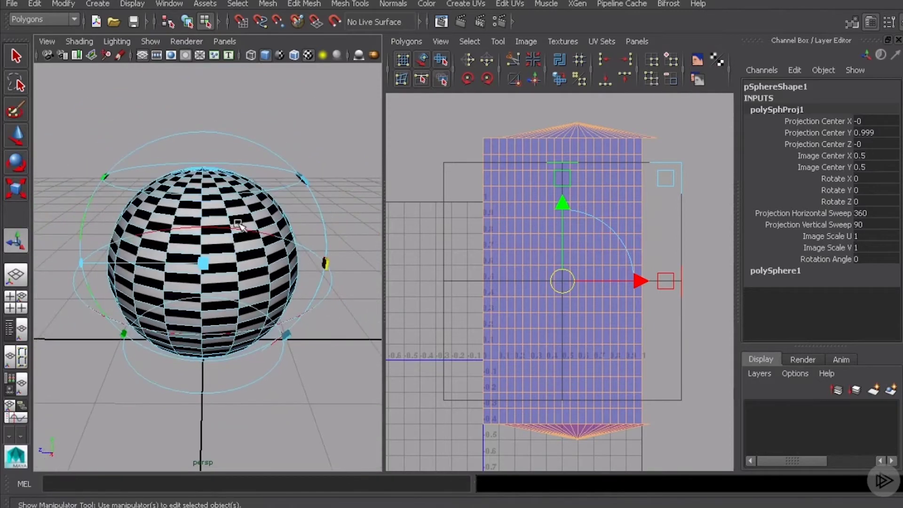
alt+middle_drag(240, 221, 248, 230)
alt+drag(248, 231, 254, 182)
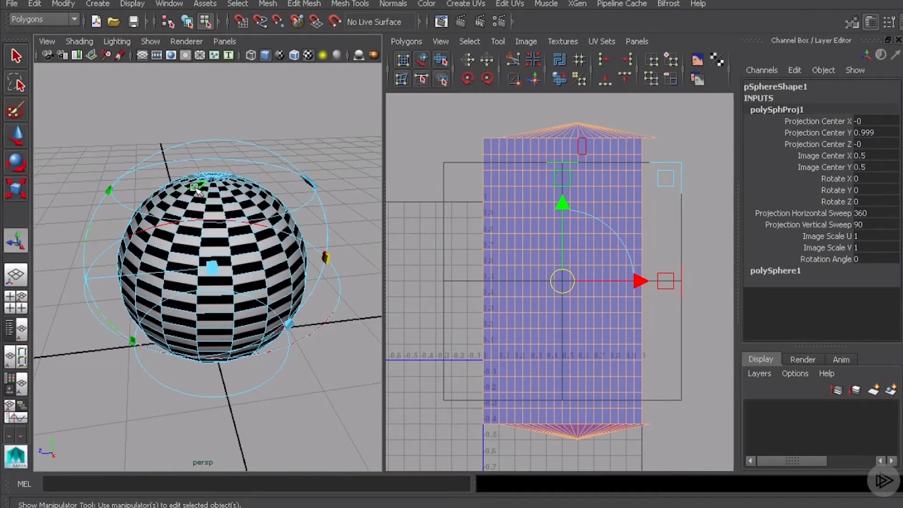
alt+drag(198, 189, 129, 190)
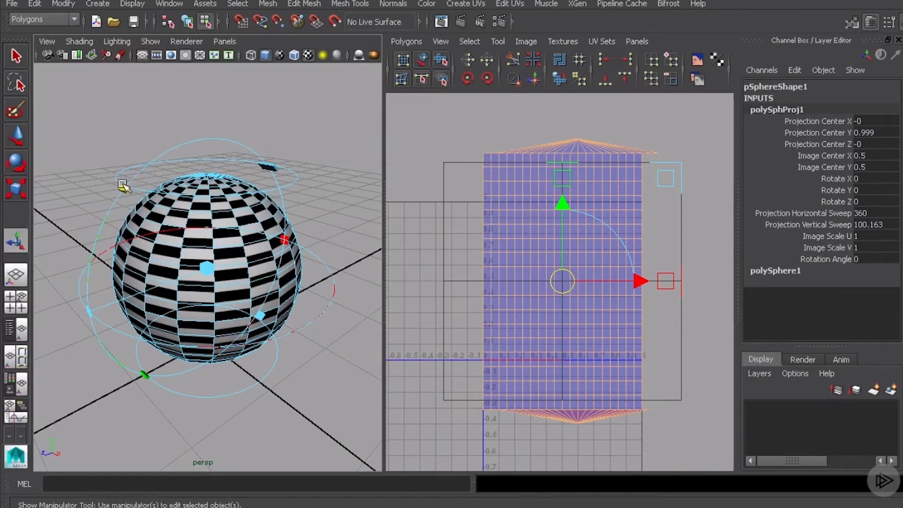
drag(123, 187, 232, 132)
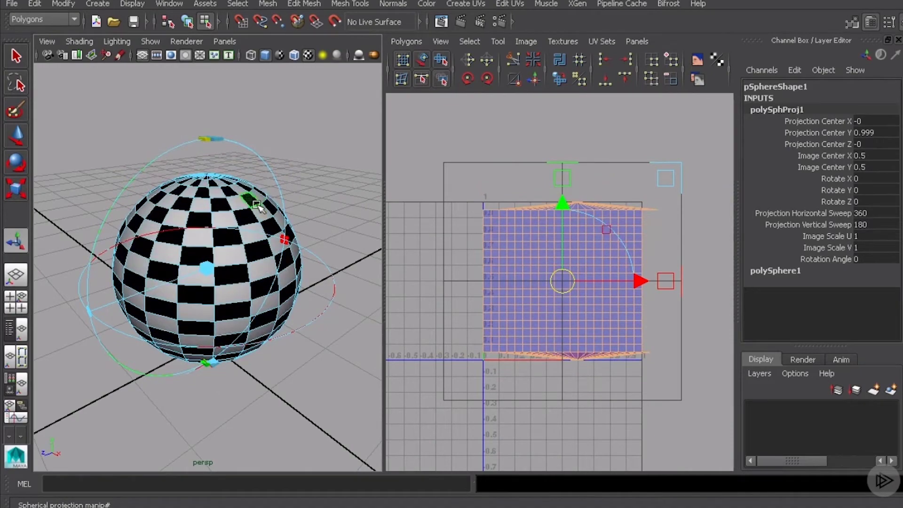
alt+drag(234, 210, 216, 203)
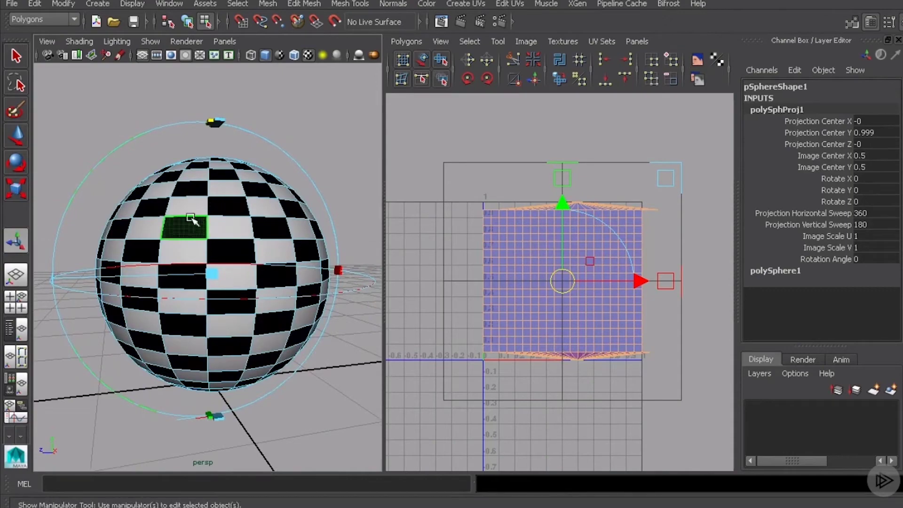
Try moving the spherical projection vertically with its transform manipulator and undo the move.
alt+drag(254, 240, 231, 306)
scroll(225, 304, up, 5)
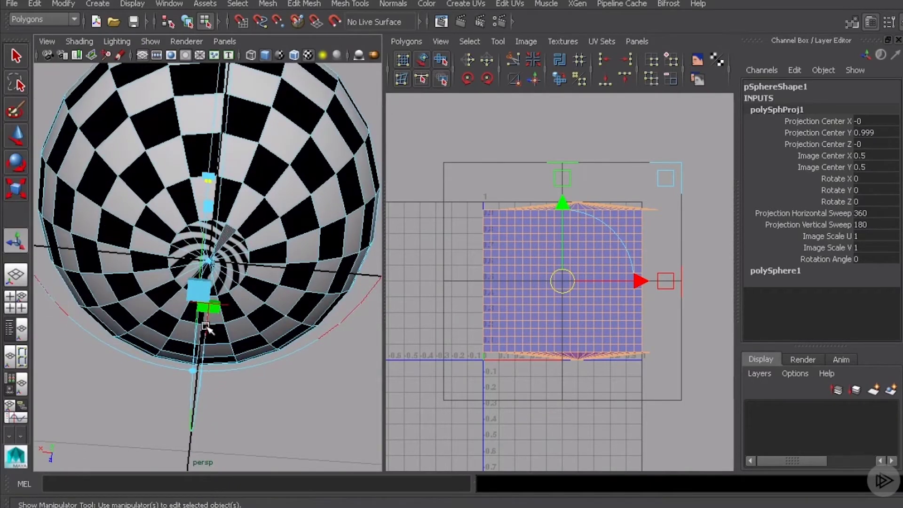
alt+drag(207, 327, 259, 292)
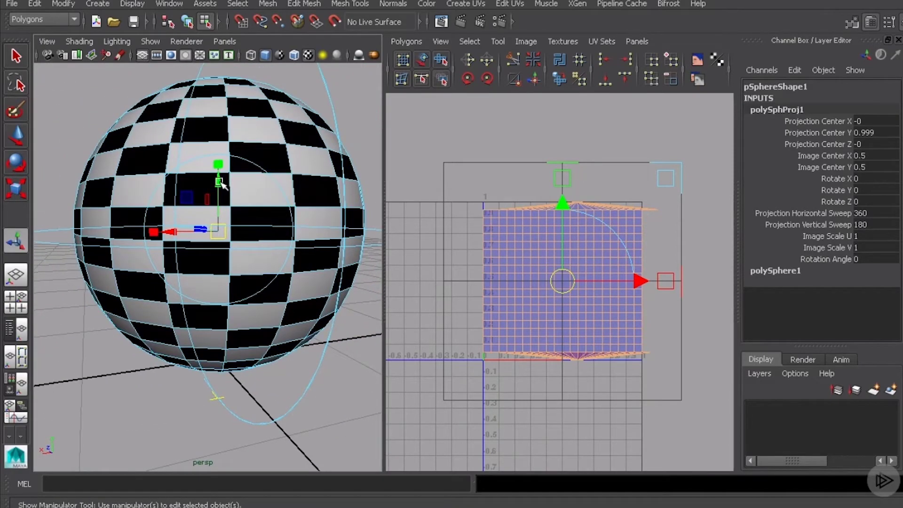
mouse_move(221, 184)
mouse_down()
mouse_move(220, 174)
mouse_move(219, 202)
mouse_move(221, 174)
mouse_move(218, 201)
mouse_move(222, 187)
mouse_up()
key(ctrl+z)
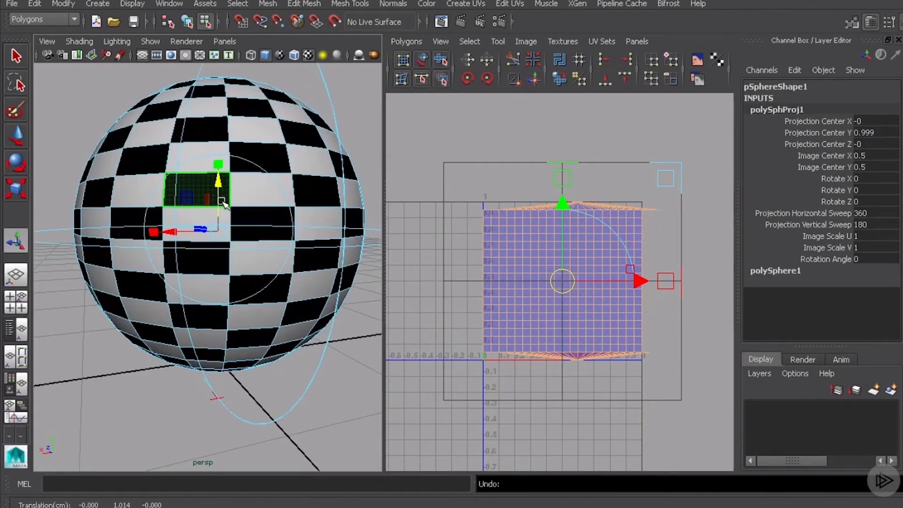
Try rotating the spherical projection about X to 39.41 degrees and undo the rotation.
alt+drag(198, 233, 241, 230)
click(275, 196)
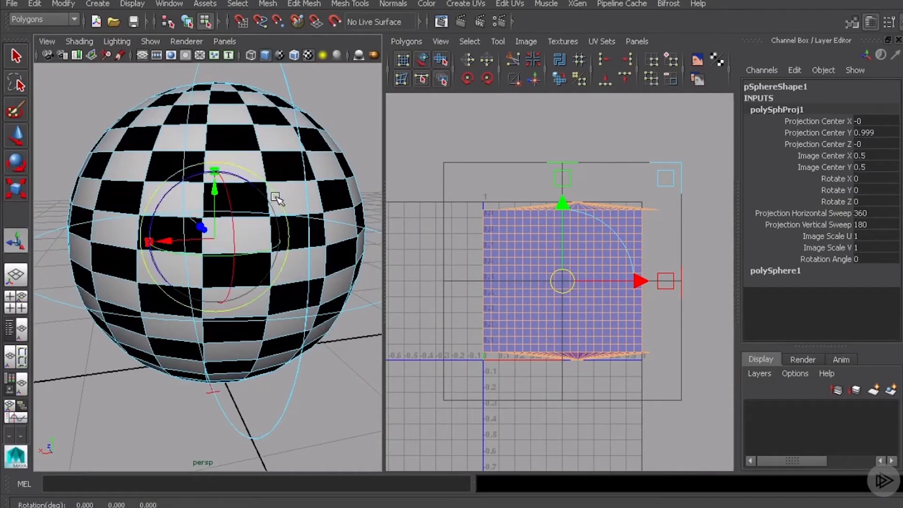
drag(228, 195, 218, 120)
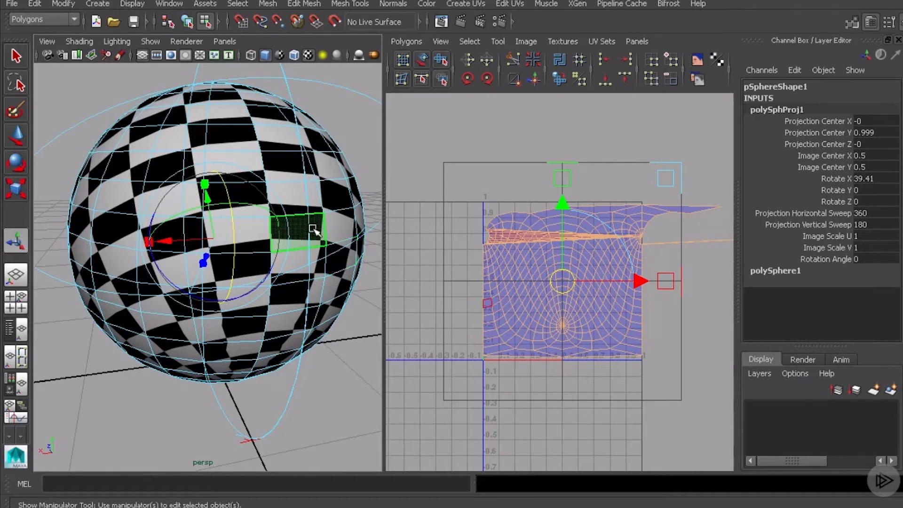
key(ctrl+z)
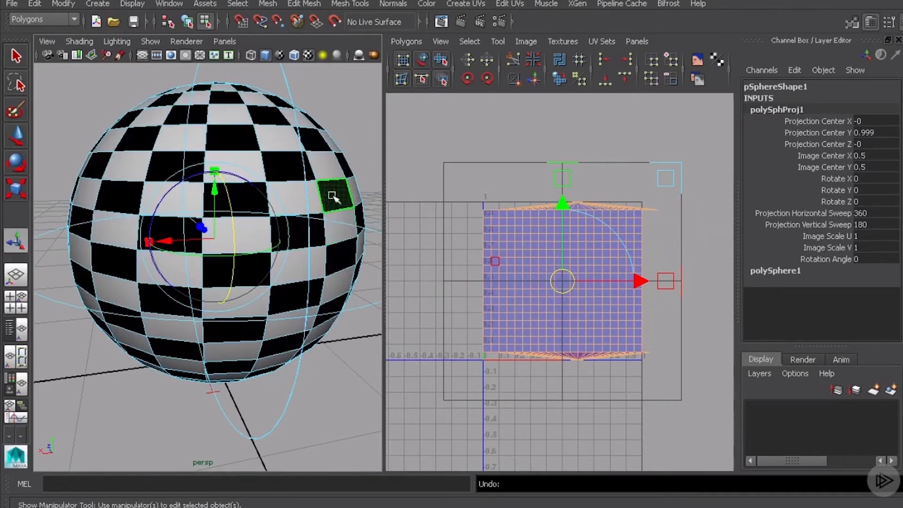
Examine the UV layout and the proportions of the checker squares around the sphere's sides and top pole.
scroll(608, 233, up, 3)
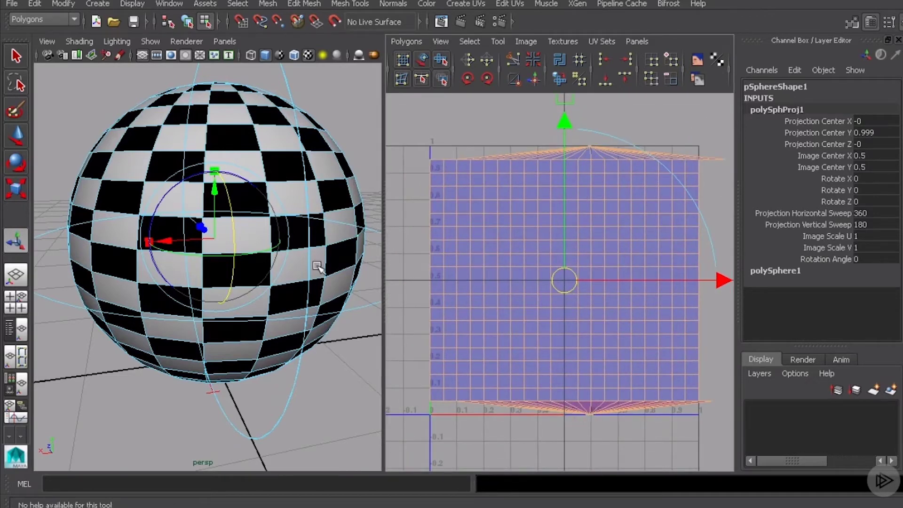
scroll(318, 267, down, 5)
mouse_move(314, 269)
alt+mouse_down()
mouse_move(303, 261)
mouse_move(315, 284)
mouse_move(349, 269)
mouse_move(303, 264)
mouse_move(281, 287)
mouse_move(313, 286)
mouse_move(340, 262)
mouse_move(318, 260)
alt+mouse_up()
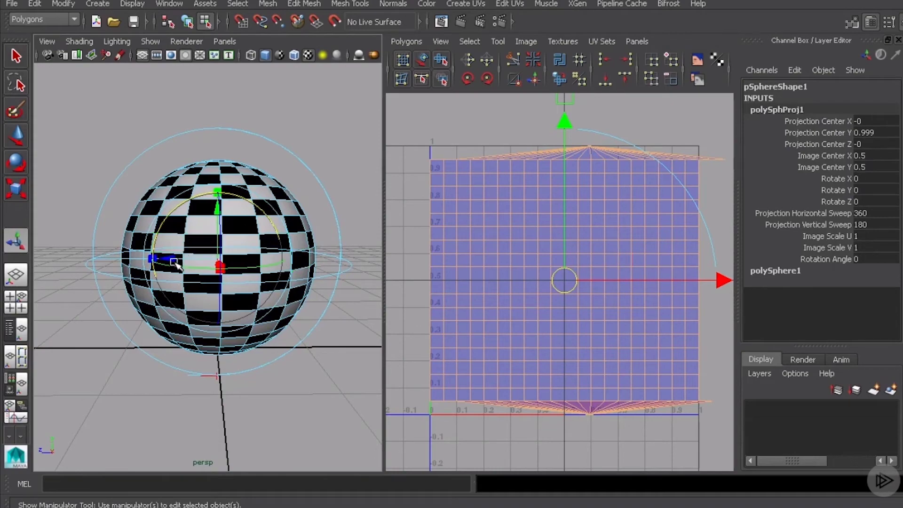
mouse_move(242, 242)
alt+mouse_down()
mouse_move(282, 262)
mouse_move(248, 251)
alt+mouse_up()
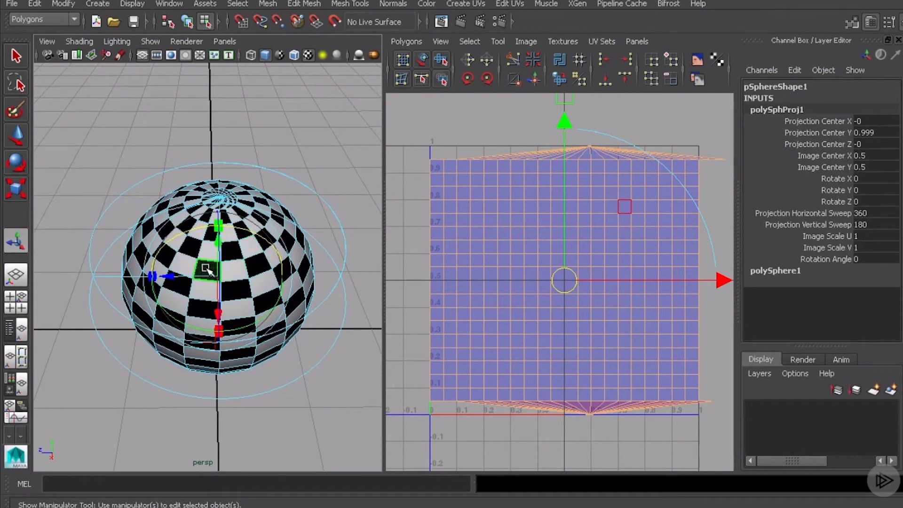
scroll(210, 269, up, 5)
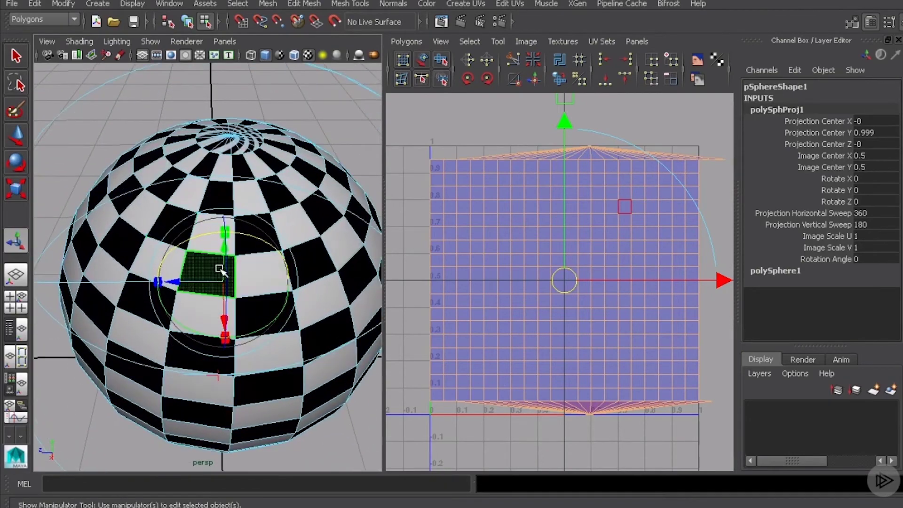
click(125, 242)
click(178, 222)
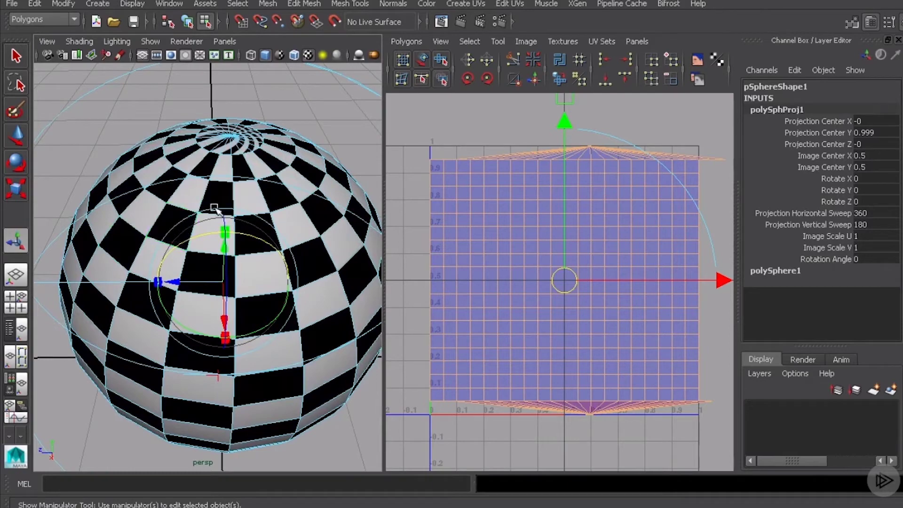
click(214, 162)
click(292, 218)
alt+drag(317, 240, 331, 227)
alt+right_drag(331, 227, 312, 222)
alt+drag(313, 221, 323, 246)
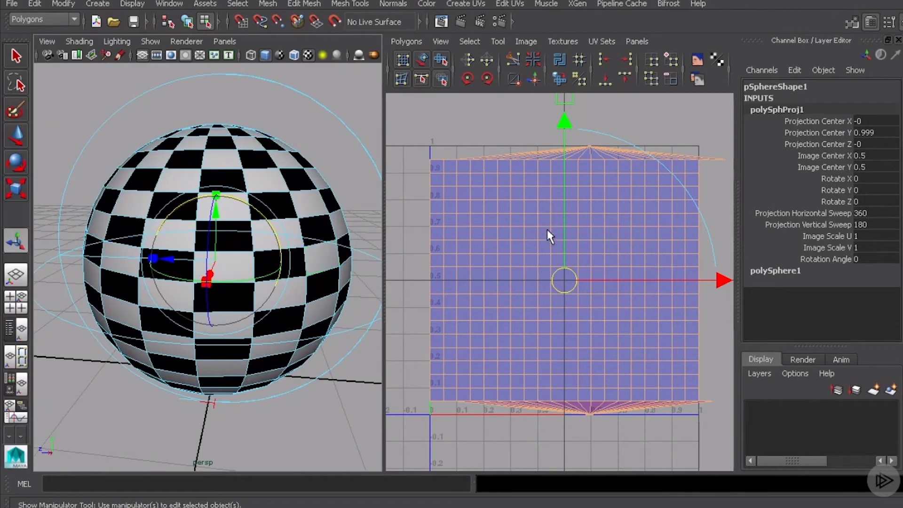
Scale the sphere's UVs vertically to about two-thirds of their height to even out the checker proportions.
scroll(567, 253, down, 2)
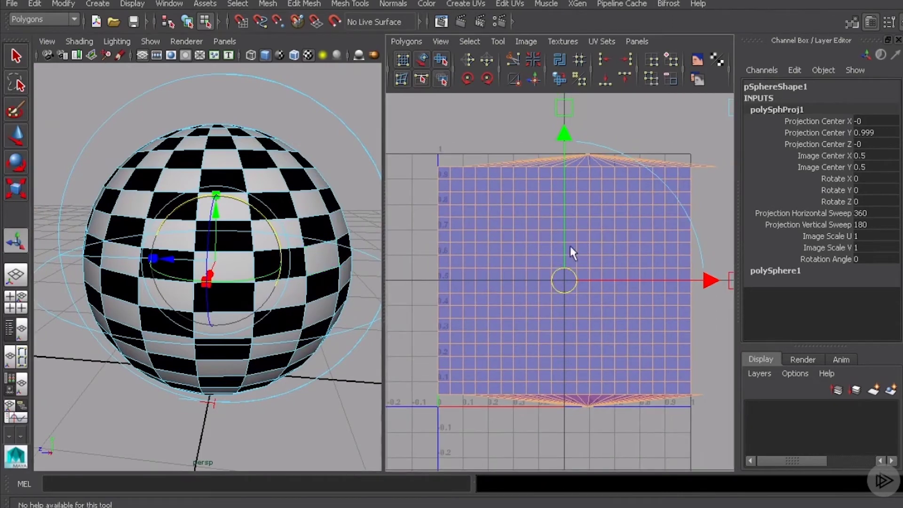
click(571, 268)
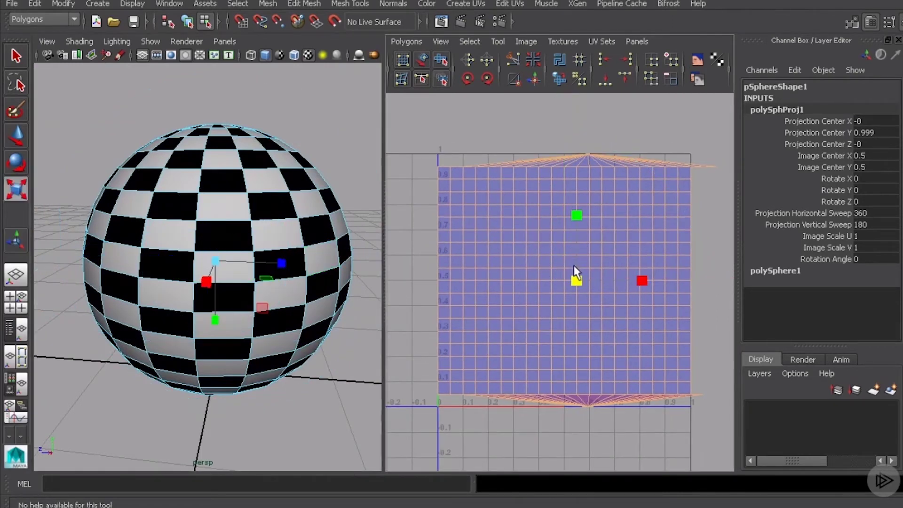
drag(576, 216, 575, 237)
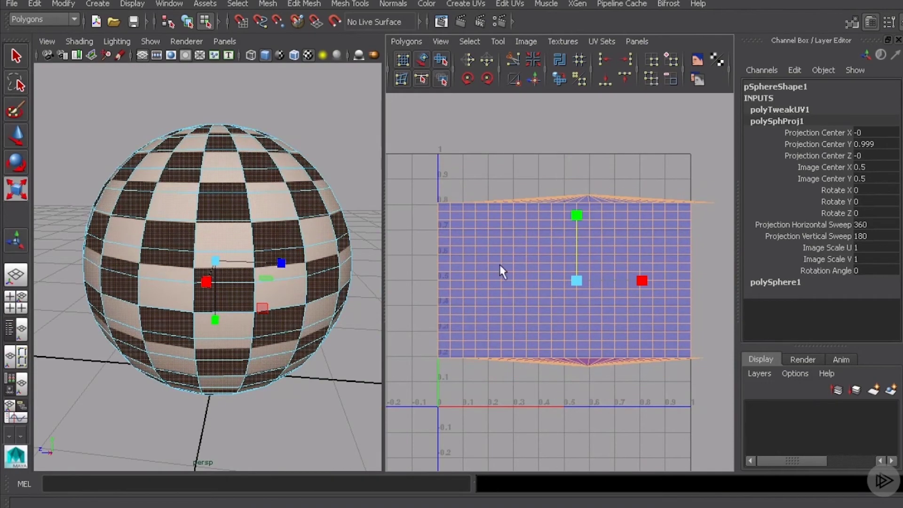
alt+drag(357, 296, 352, 290)
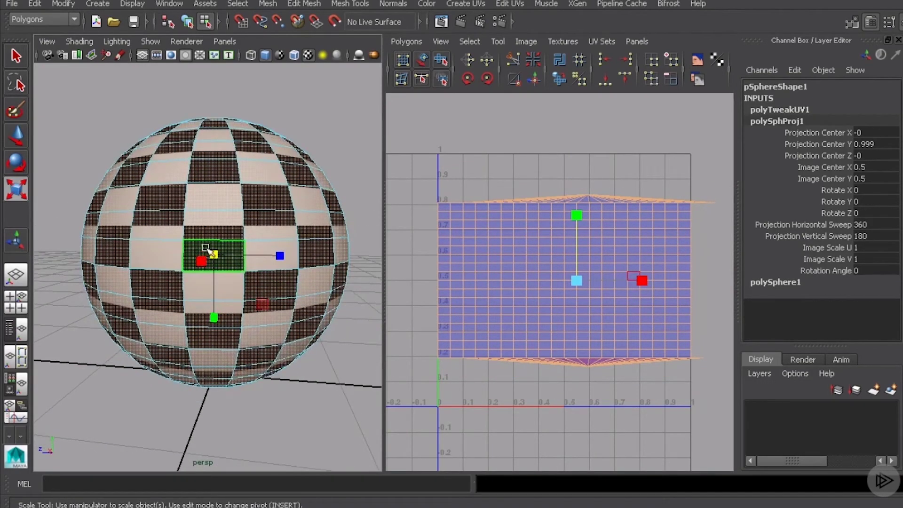
Scale the sphere's UVs down vertically to about half the height of the 0–1 UV space, and clear the face selection.
drag(579, 217, 578, 228)
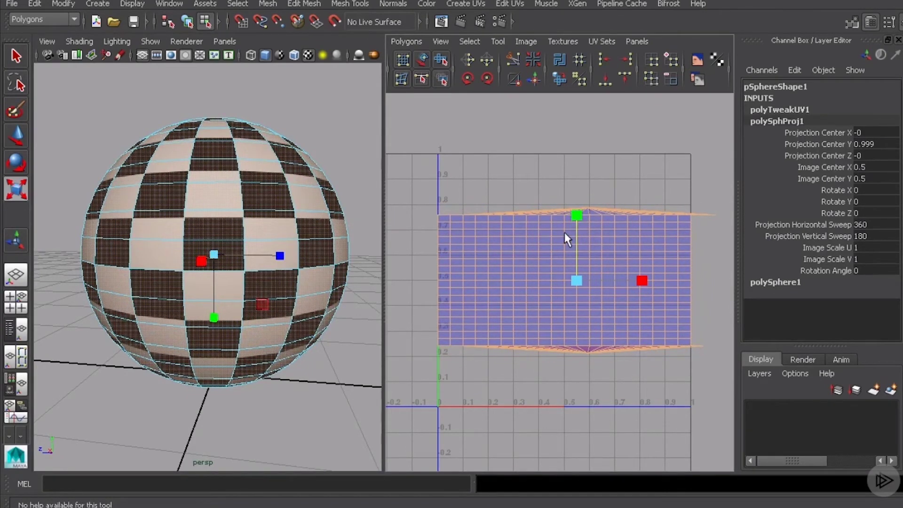
alt+drag(337, 228, 296, 235)
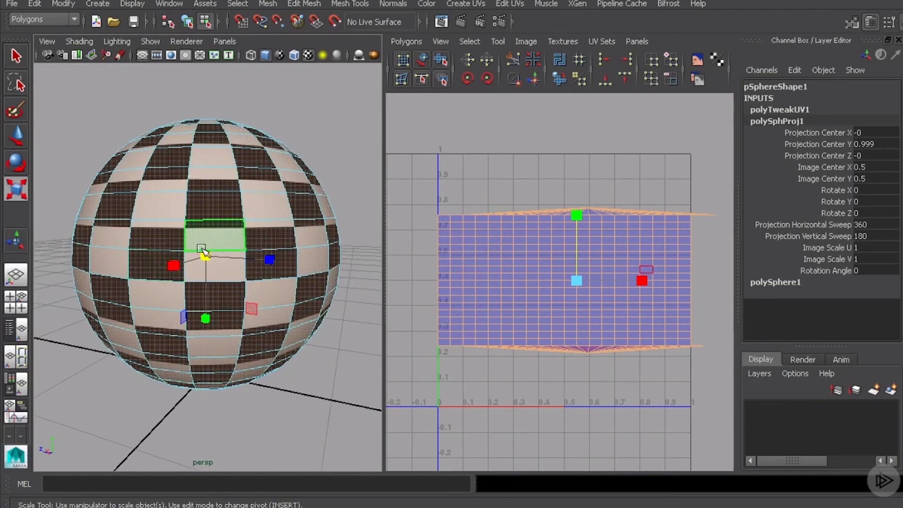
alt+drag(221, 221, 263, 245)
click(341, 169)
Examine the checker pattern's proportions and distortion at the sphere's top pole, around its sides and at its bottom pole.
alt+drag(321, 253, 311, 278)
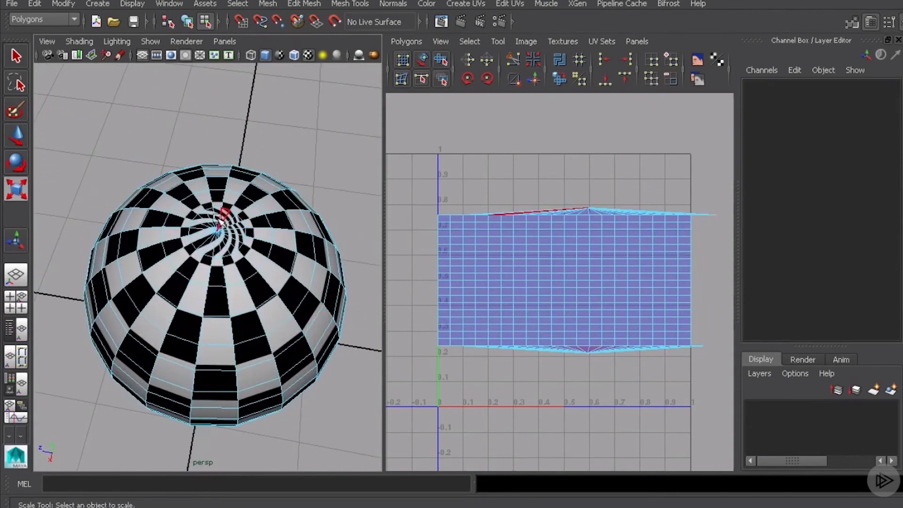
alt+drag(245, 337, 258, 200)
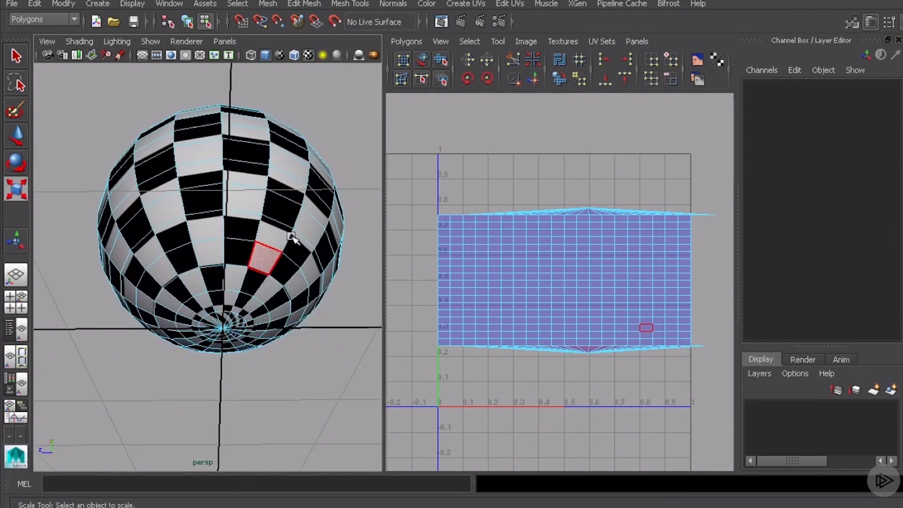
alt+drag(292, 237, 232, 298)
alt+middle_drag(232, 297, 256, 281)
alt+right_drag(234, 267, 359, 284)
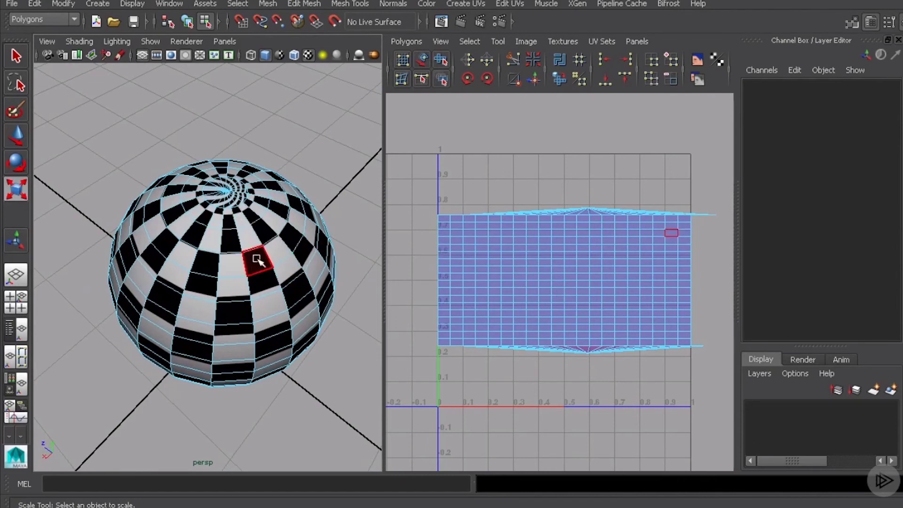
alt+drag(262, 282, 257, 285)
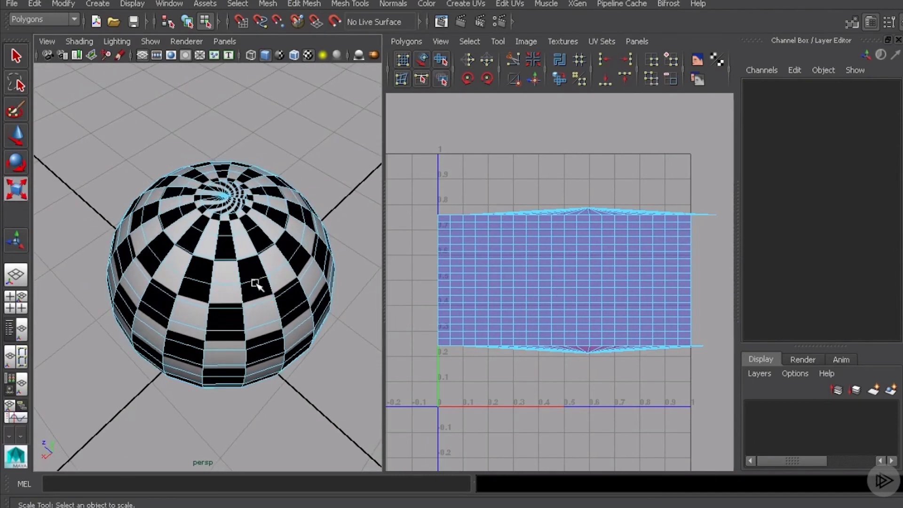